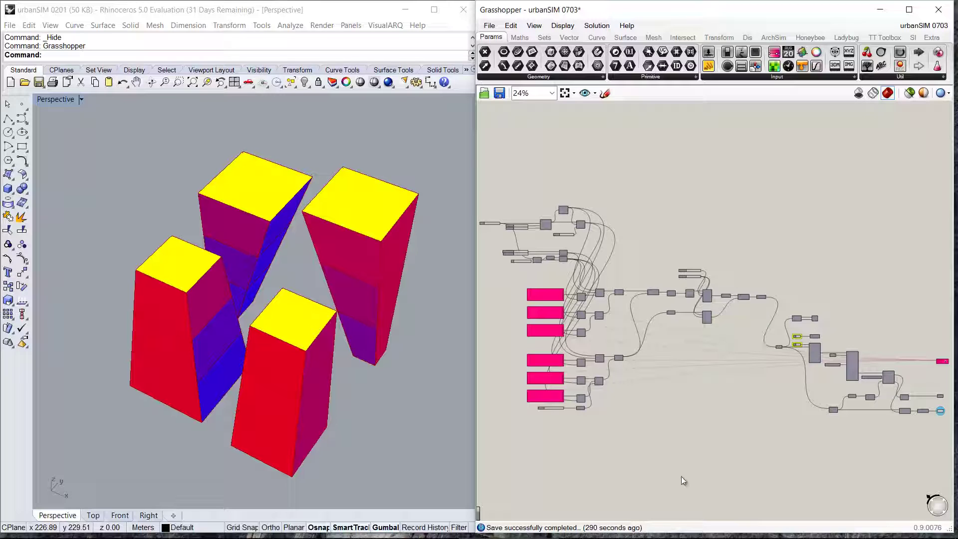
Inspect the Galapagos component and its genome and fitness connections at the end of the definition
right_drag(791, 458, 524, 399)
scroll(740, 357, up, 3)
scroll(723, 299, up, 4)
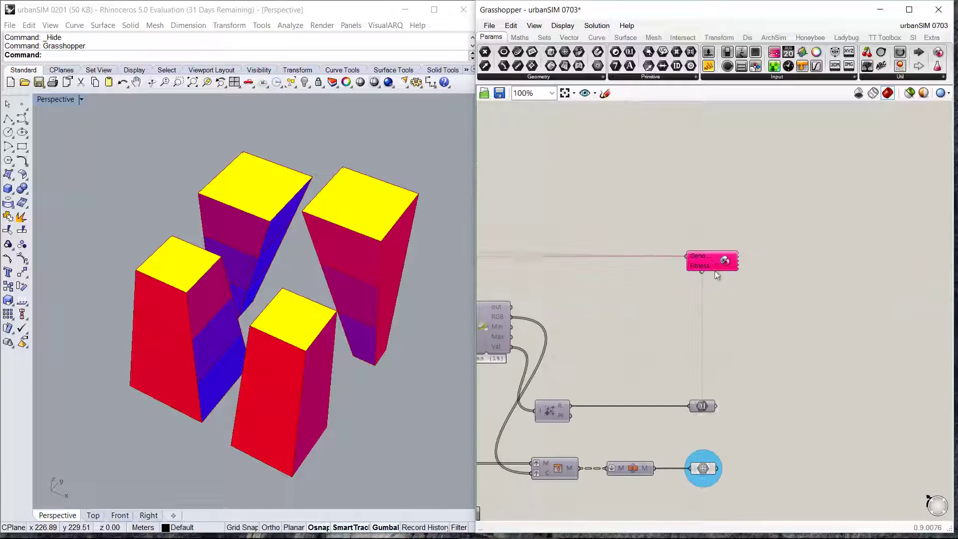
click(708, 260)
scroll(707, 259, down, 4)
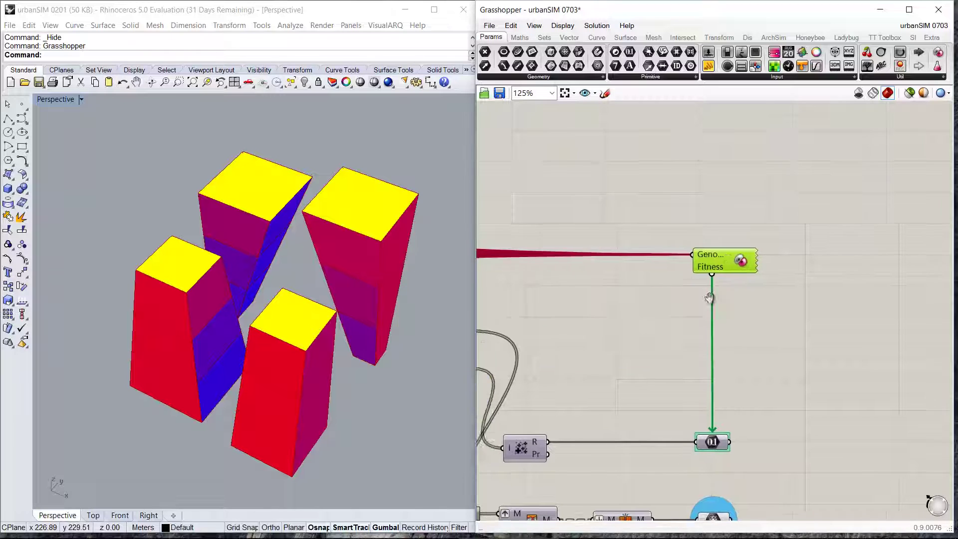
Turn off the preview of every component in the definition
key(ctrl+a)
middle_click(797, 190)
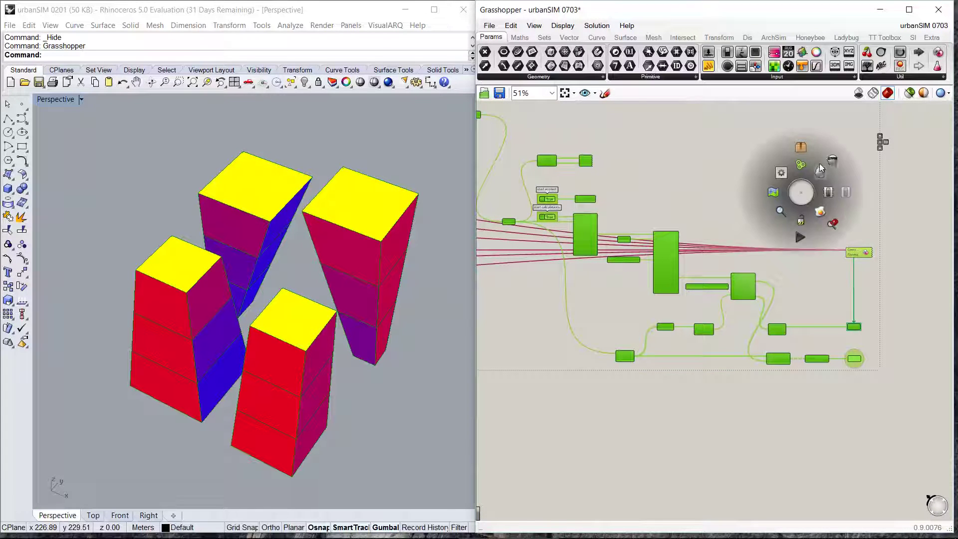
click(819, 163)
click(663, 196)
Disable the mesh parameter that feeds the Ecotect solar analysis components
right_drag(659, 197, 827, 285)
scroll(679, 274, up, 2)
click(674, 329)
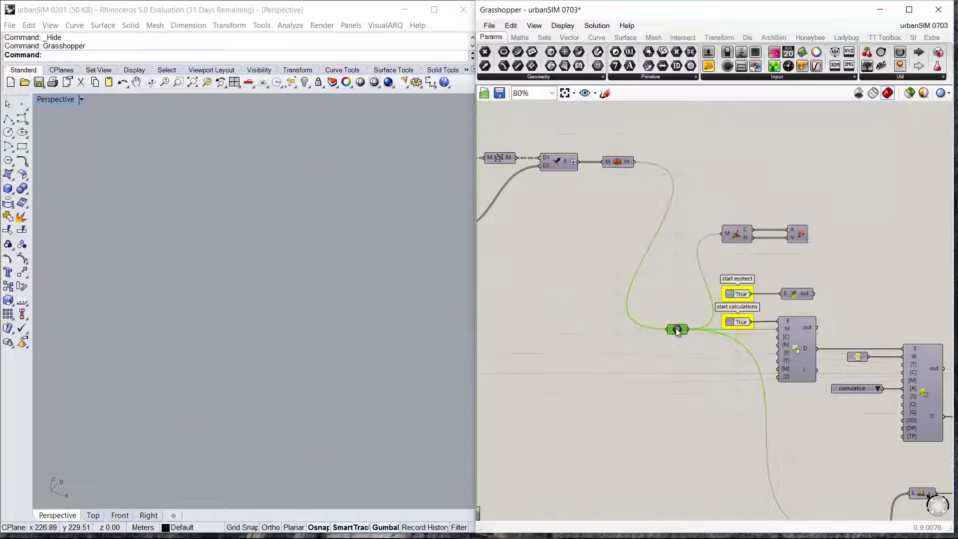
right_click(679, 220)
click(730, 274)
Turn on the preview of the Mesh Join component before the mesh parameter and view the towers from several angles
scroll(675, 247, down, 1)
right_drag(675, 247, 848, 330)
scroll(848, 329, up, 2)
click(774, 231)
right_click(786, 140)
click(806, 145)
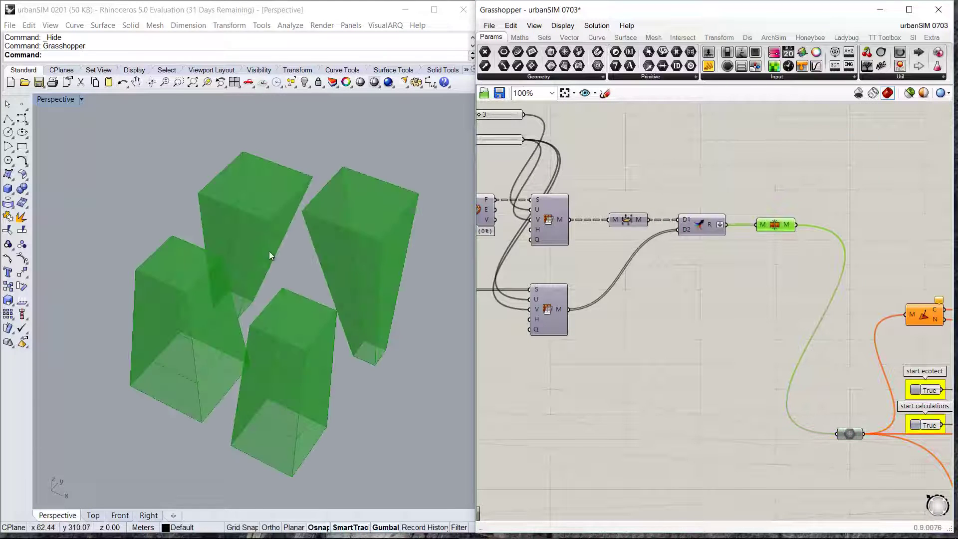
right_drag(269, 254, 299, 264)
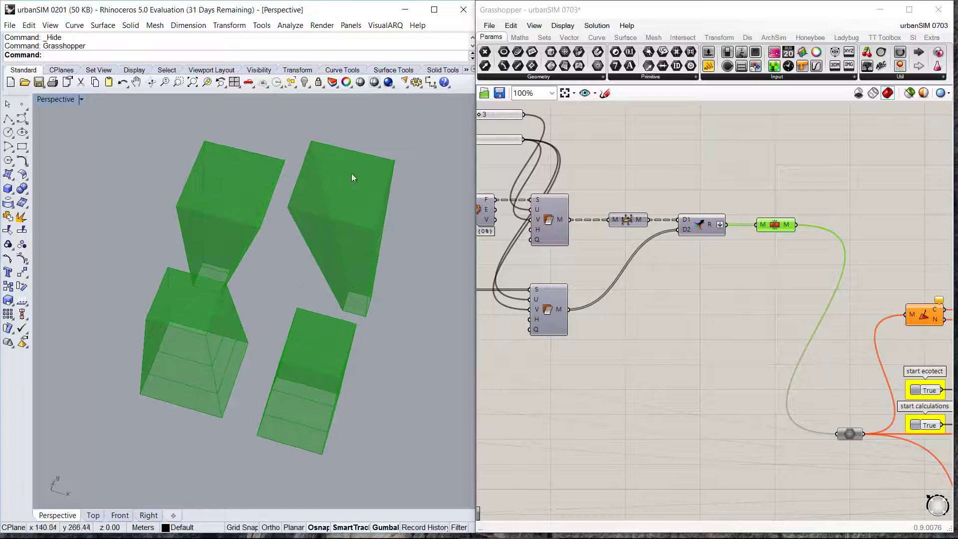
right_drag(295, 368, 353, 263)
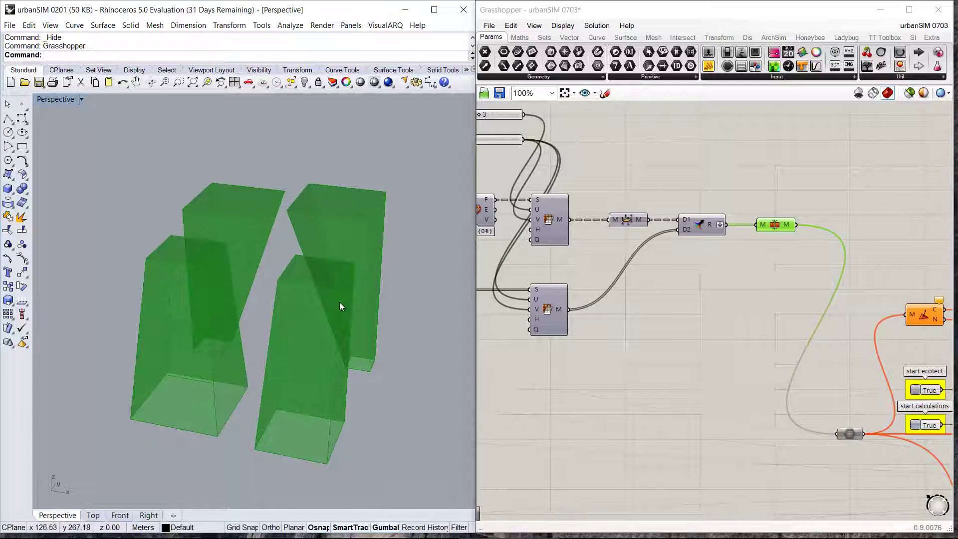
Turn off the preview of the Mesh Join component that shows the joined towers
right_drag(626, 285, 716, 328)
scroll(794, 267, down, 2)
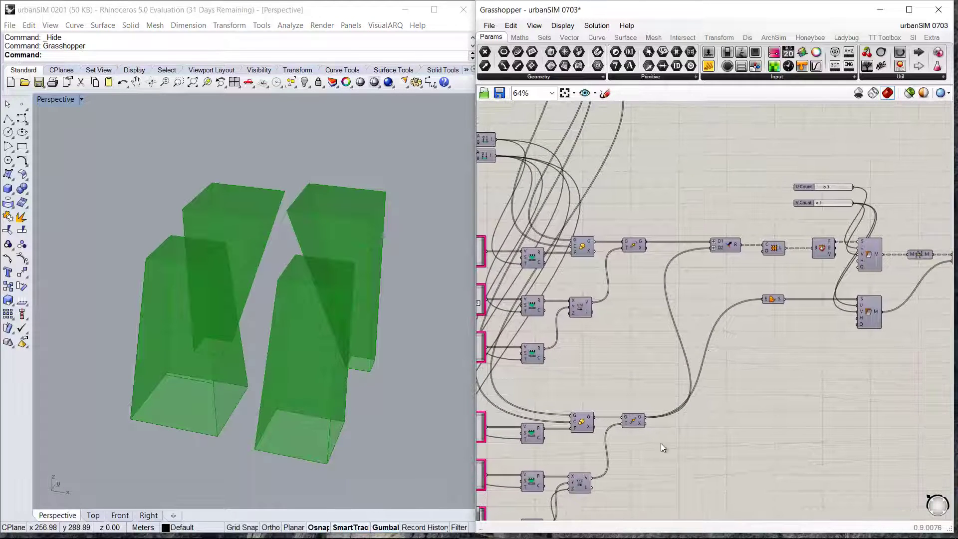
right_drag(902, 350, 786, 363)
scroll(786, 365, down, 1)
middle_click(833, 236)
click(848, 261)
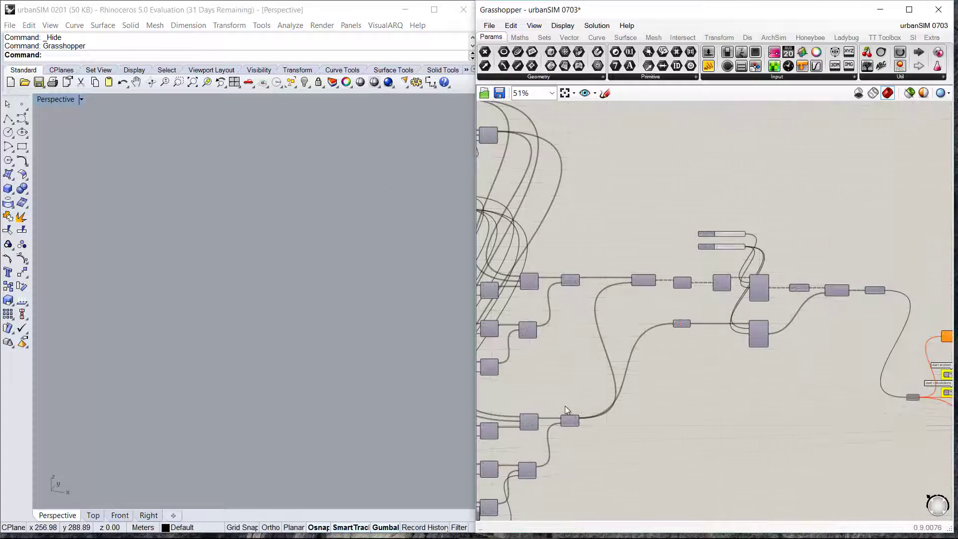
Turn on the preview of both Move components to view the towers' top and base rectangles
drag(593, 439, 563, 242)
right_click(591, 211)
click(615, 218)
click(570, 233)
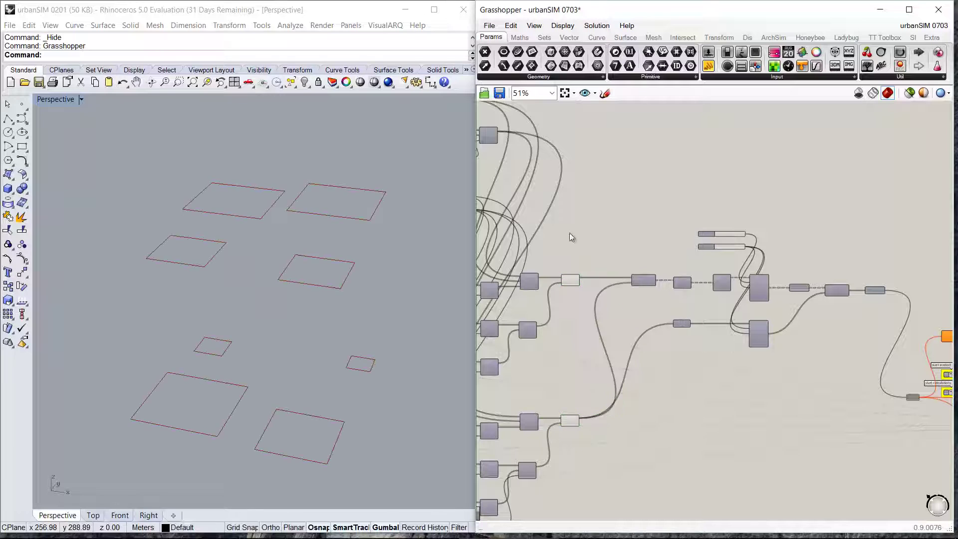
right_drag(419, 397, 364, 405)
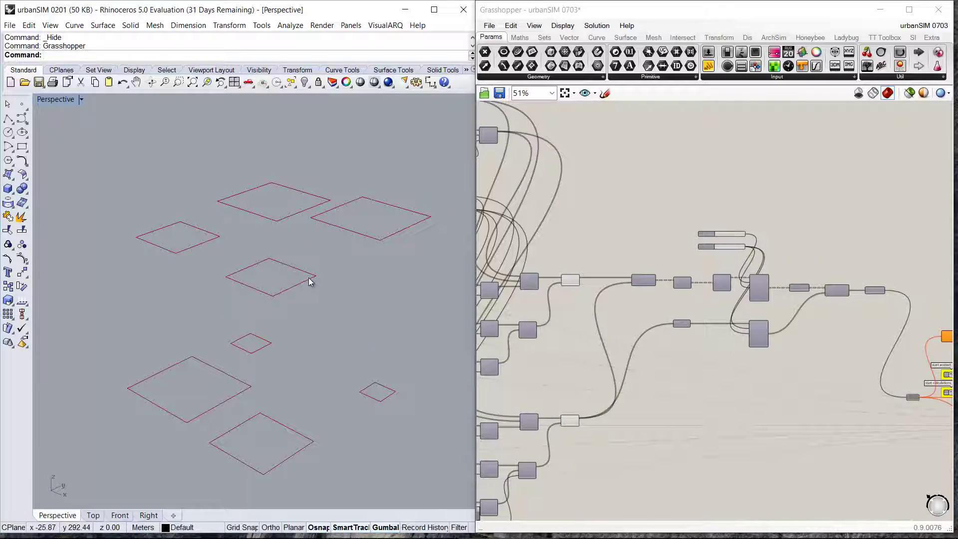
Repeatedly randomize the first gene pool of the upper group by 100% to vary the scaling of its rectangles
right_drag(713, 331, 862, 311)
scroll(573, 274, up, 1)
right_click(572, 266)
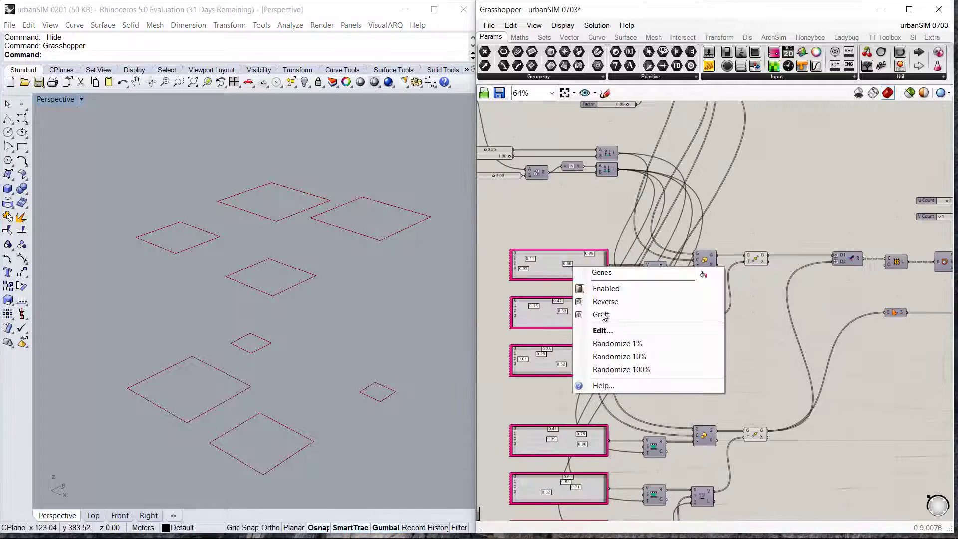
click(649, 369)
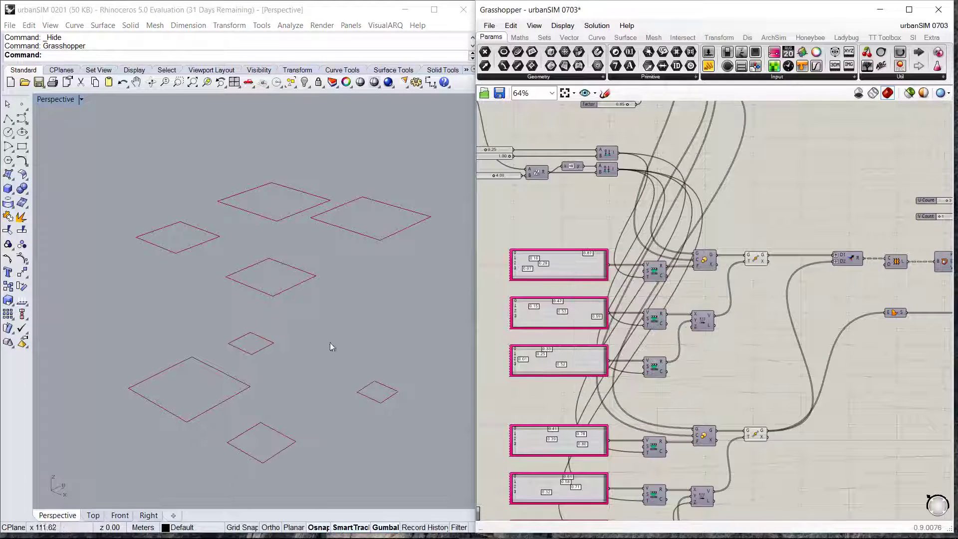
right_click(591, 271)
click(609, 362)
right_click(591, 270)
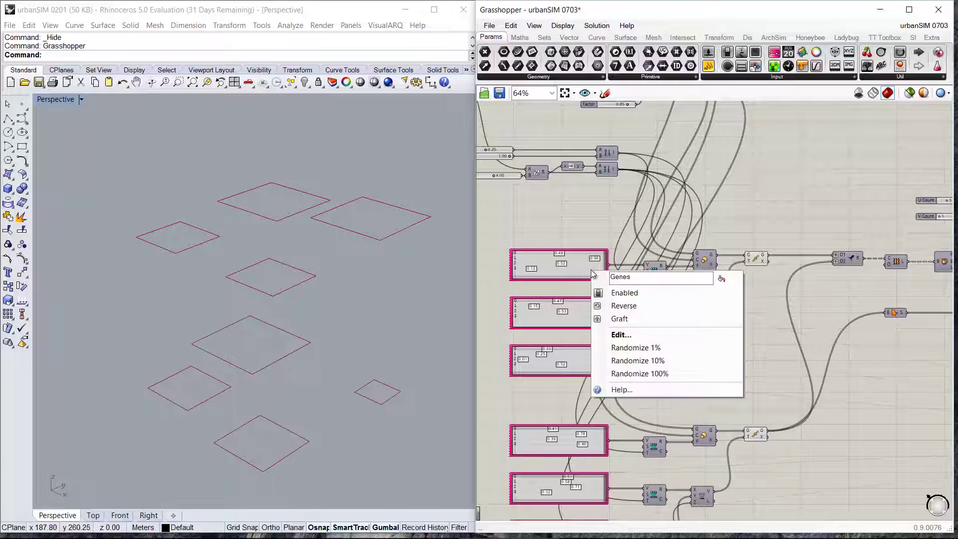
click(649, 371)
right_click(572, 268)
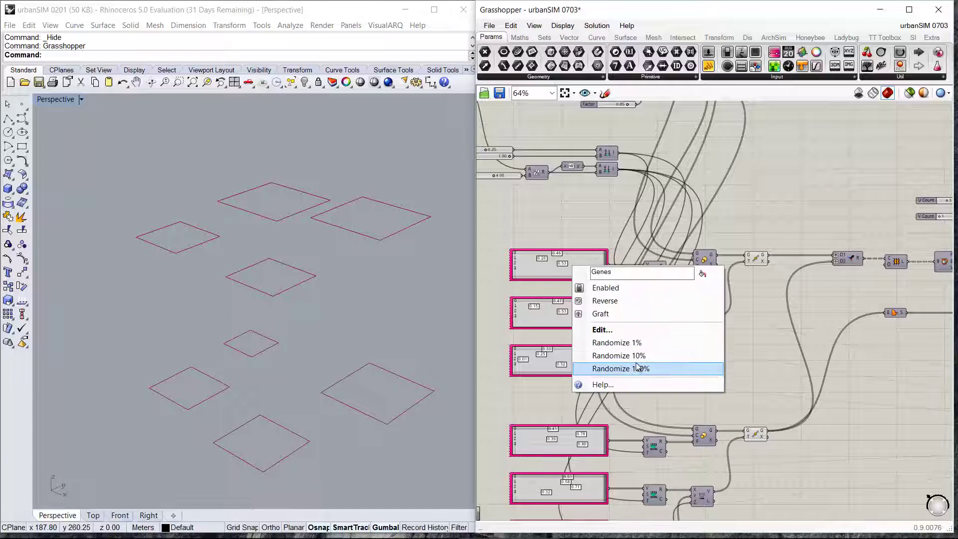
click(641, 369)
Randomize the second and third gene pools of the upper group by 100%
right_click(591, 318)
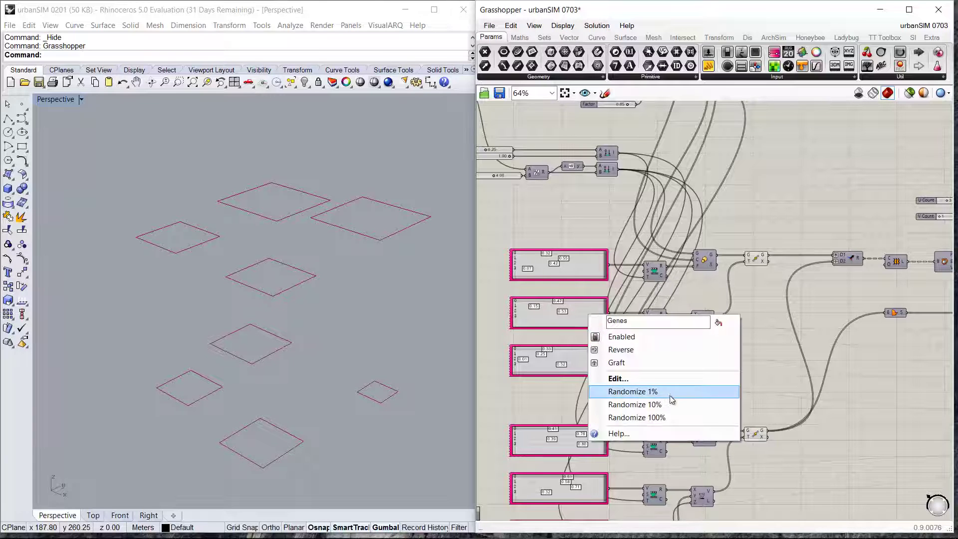
click(655, 418)
right_click(577, 314)
click(648, 415)
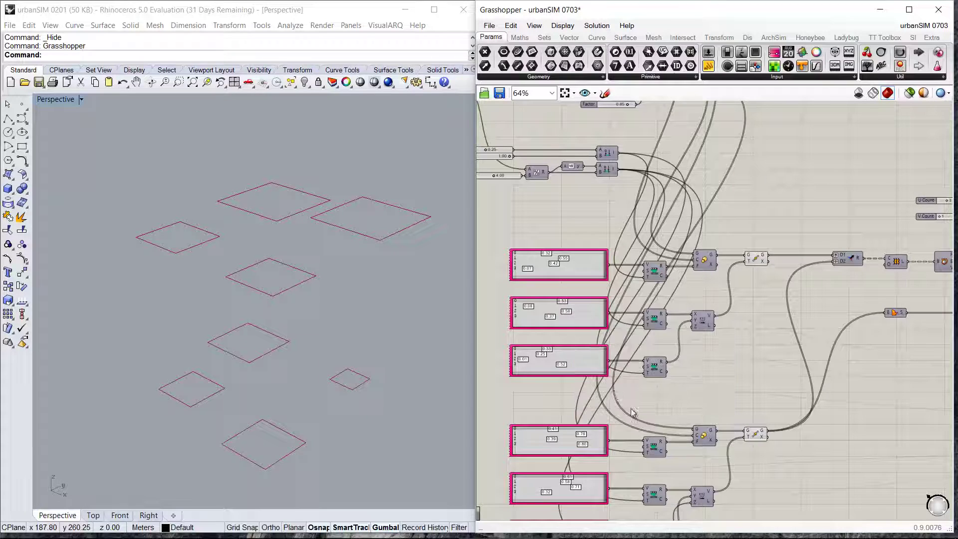
right_click(577, 357)
click(657, 462)
Randomize the first gene pool of the lower group by 100% twice
right_drag(664, 392, 708, 214)
right_click(609, 270)
click(660, 369)
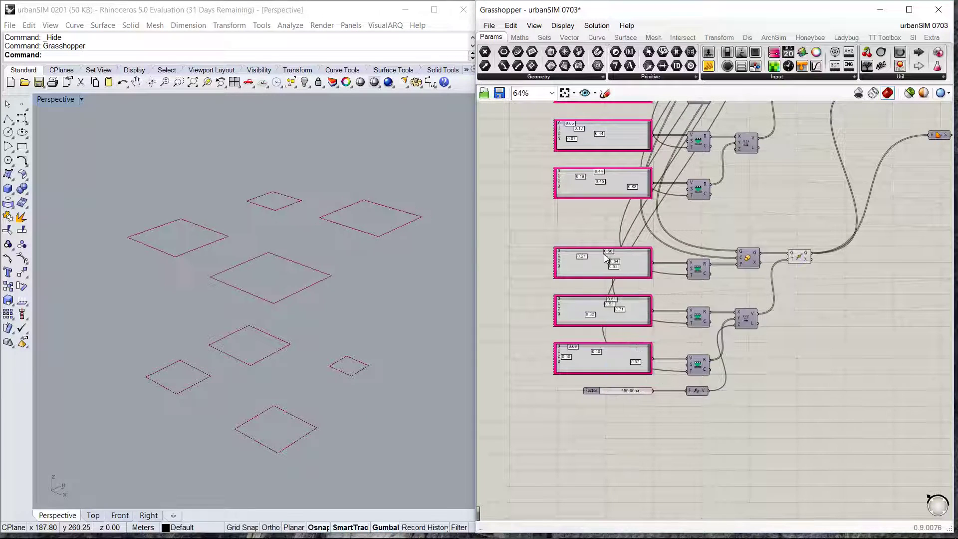
right_click(608, 268)
click(665, 372)
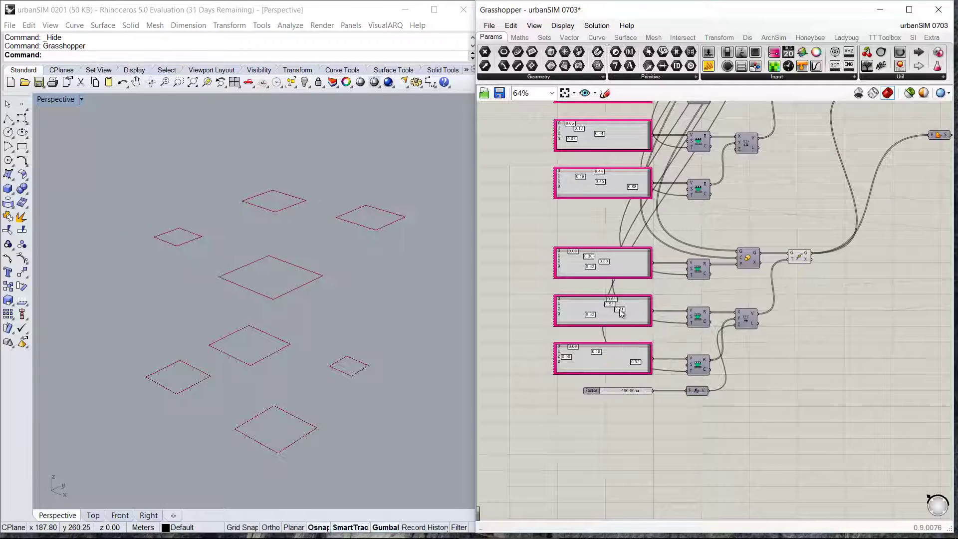
Randomize the second gene pool of the lower group by 100% twice
right_click(620, 312)
click(698, 418)
right_click(630, 314)
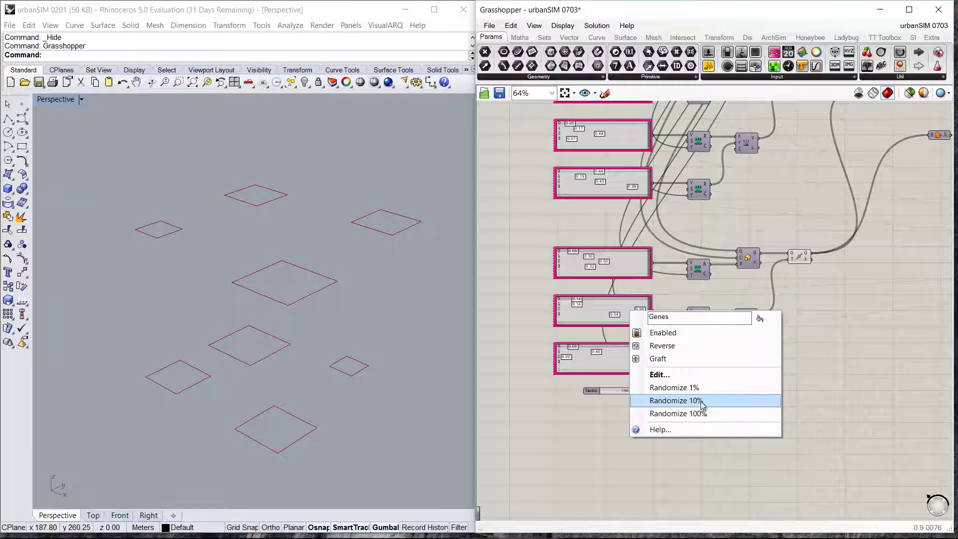
click(702, 414)
Turn on the previews of the Loft and Boundary Surfaces components to view the tower walls and caps
right_drag(938, 107, 735, 251)
scroll(734, 250, up, 2)
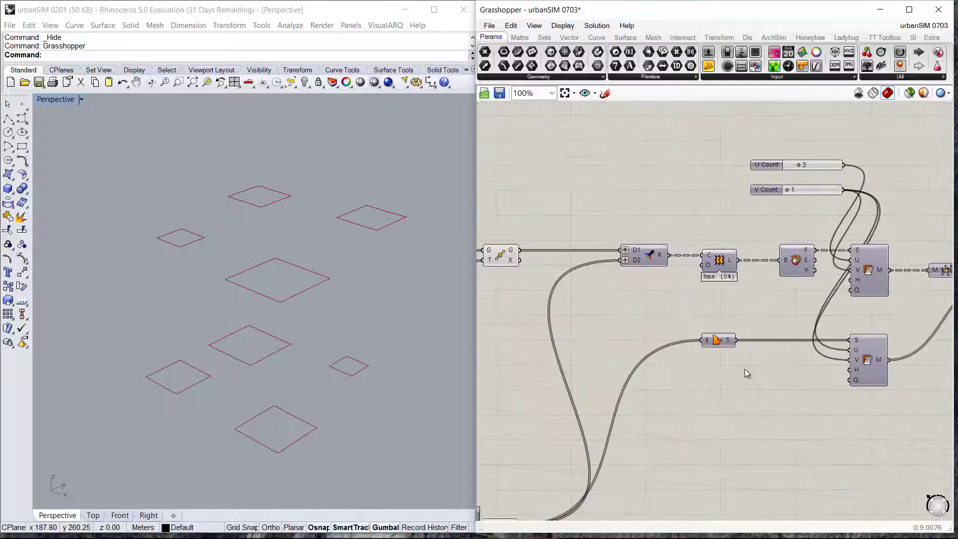
right_click(688, 164)
click(691, 167)
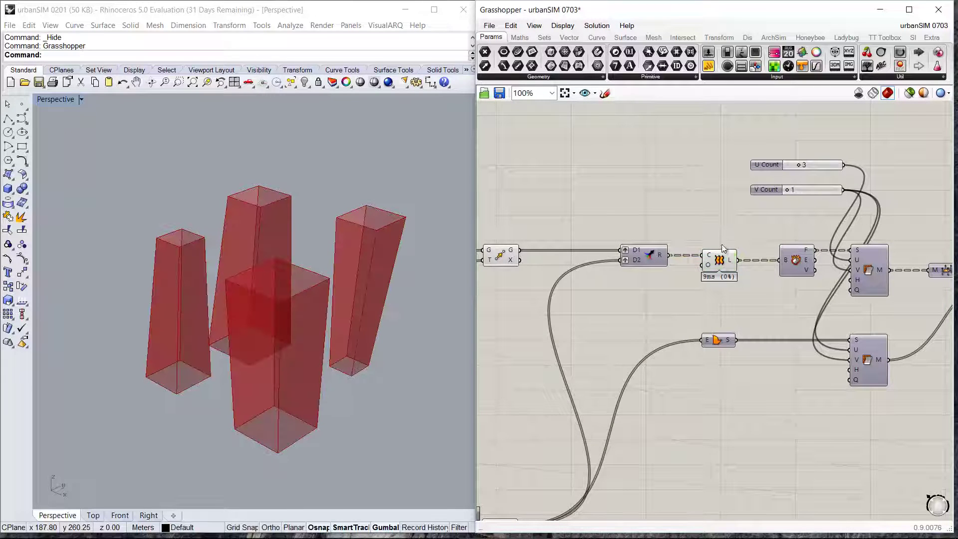
click(709, 338)
right_click(685, 163)
click(691, 168)
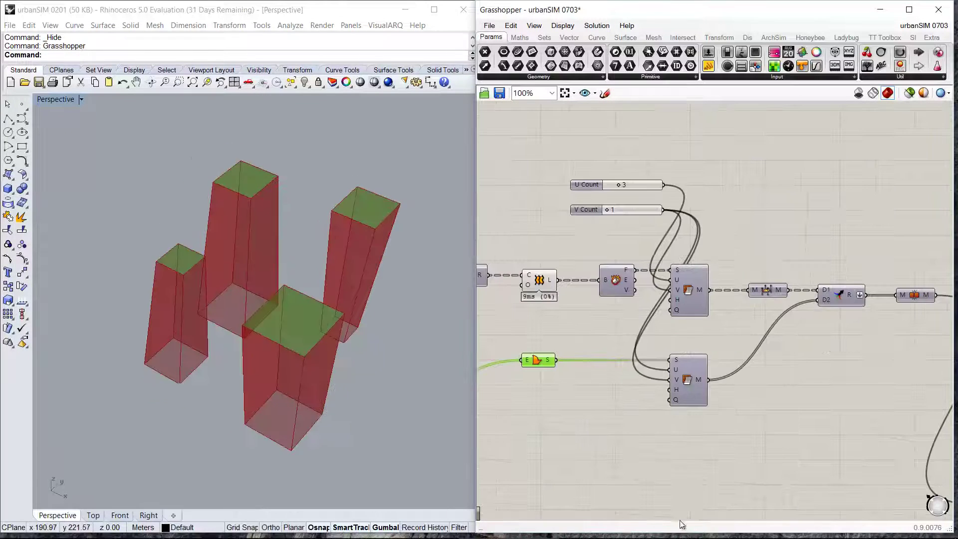
Turn on the preview of both Mesh Surface components
drag(677, 487, 648, 276)
right_click(762, 157)
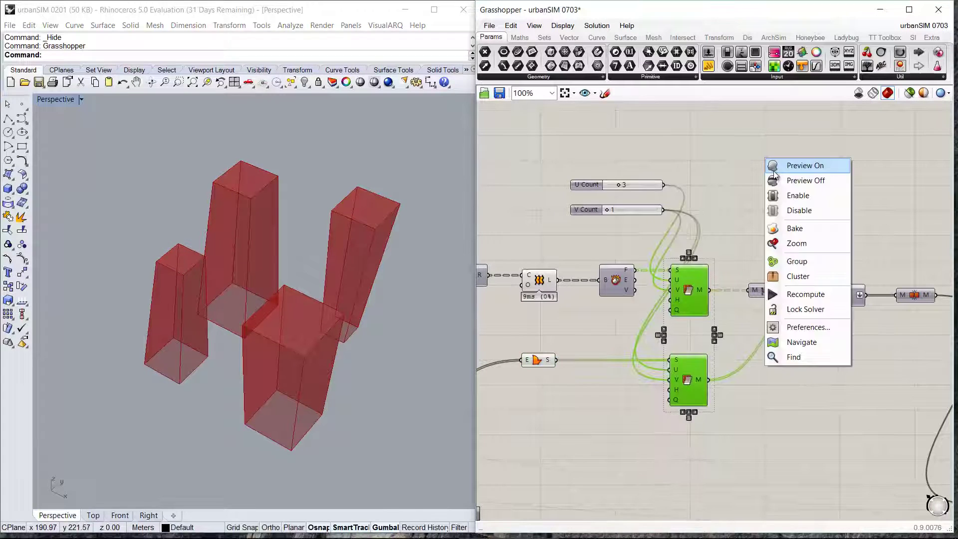
click(769, 166)
Turn off the previews of the Loft, Deconstruct Brep and Boundary Surfaces components
right_drag(634, 312, 795, 294)
scroll(795, 293, down, 1)
drag(786, 358, 614, 198)
right_click(603, 174)
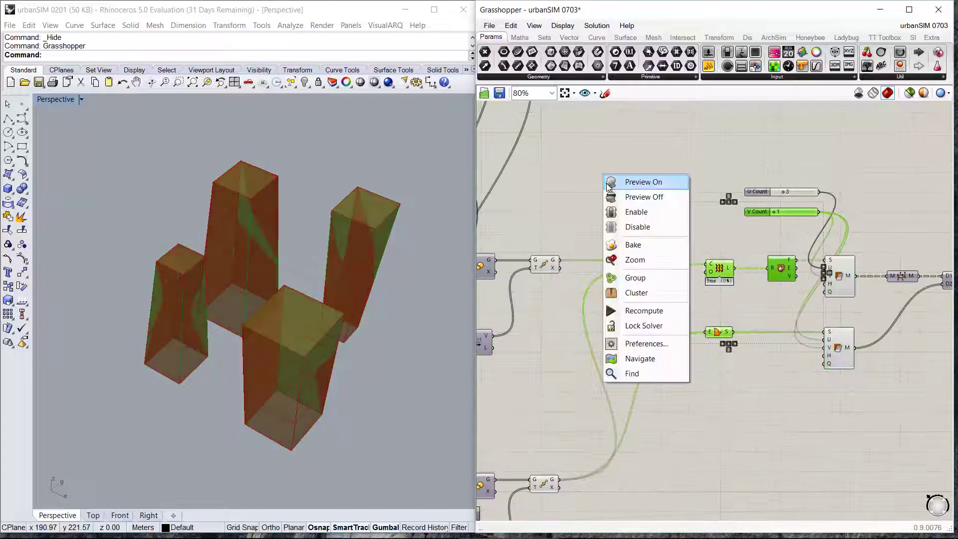
click(617, 199)
Turn off the previews of the Scale and Move components beside the gene pools
scroll(852, 226, down, 2)
drag(696, 202, 556, 462)
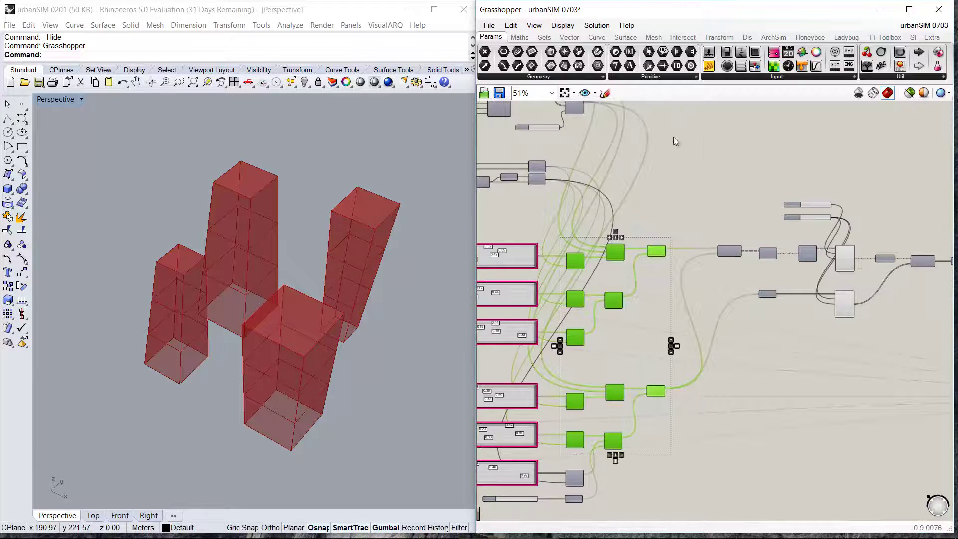
right_click(673, 138)
click(714, 160)
Enable the mesh parameter that feeds the Ecotect analysis so the downstream components receive the mesh again
scroll(761, 316, up, 4)
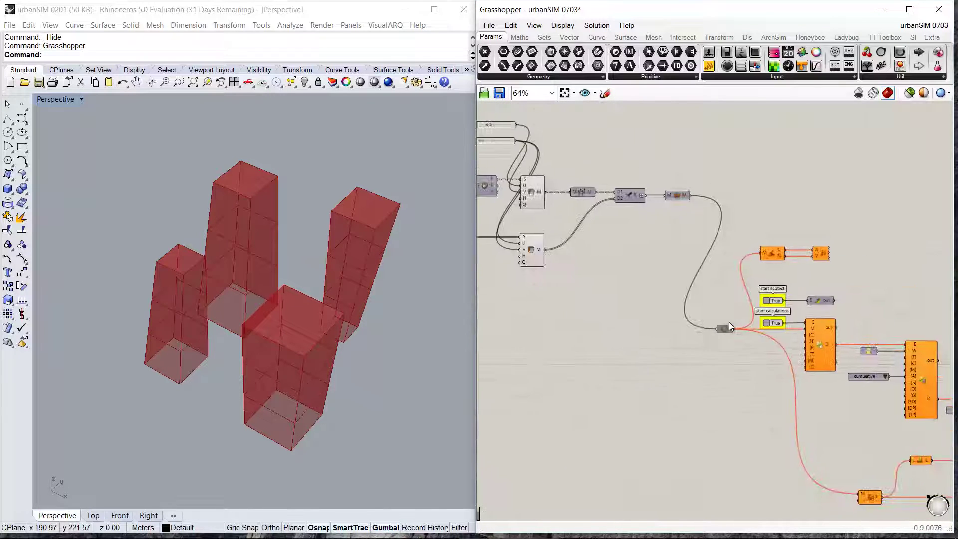
drag(666, 199, 666, 196)
middle_click(681, 157)
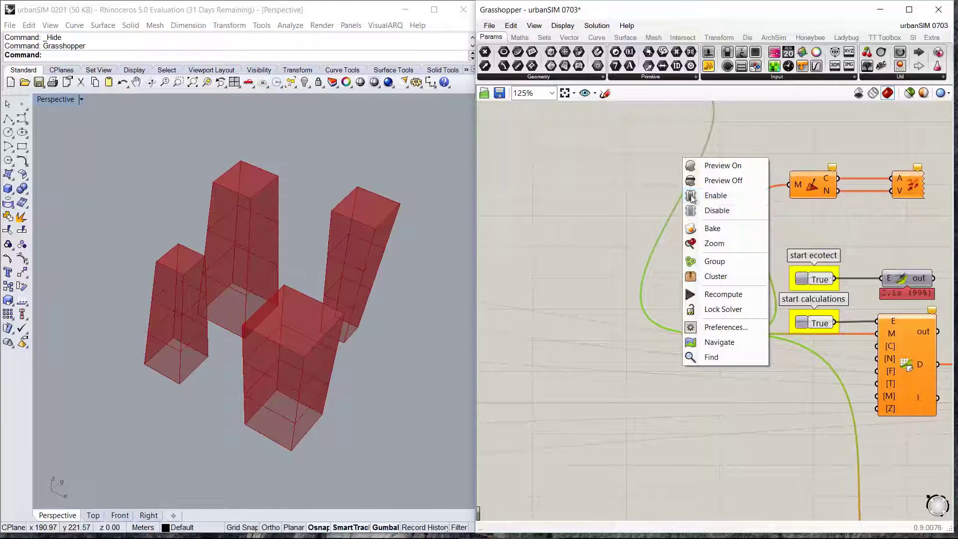
click(690, 195)
Turn off the preview of both Mesh Surface components
scroll(837, 321, down, 5)
drag(785, 338, 649, 135)
right_click(649, 134)
click(666, 153)
click(774, 309)
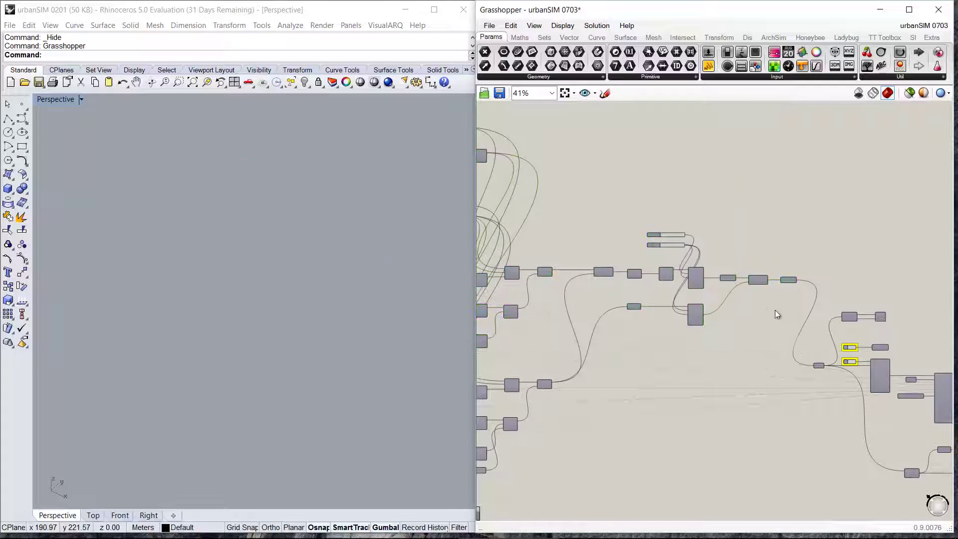
Turn on the preview of the final colored mesh parameter to view the solar access results on the towers
right_drag(774, 310, 666, 197)
scroll(702, 232, up, 3)
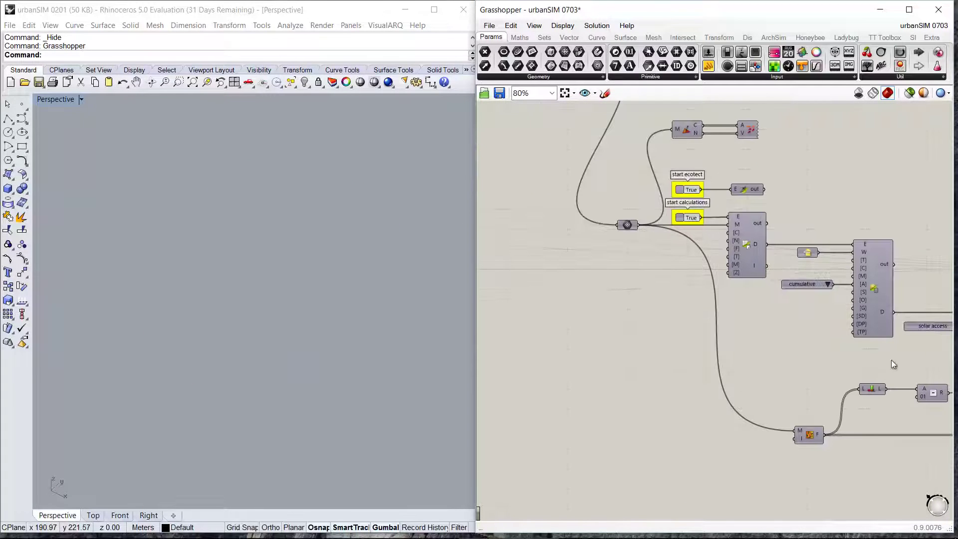
right_drag(891, 360, 753, 303)
scroll(780, 341, up, 2)
right_drag(779, 341, 826, 461)
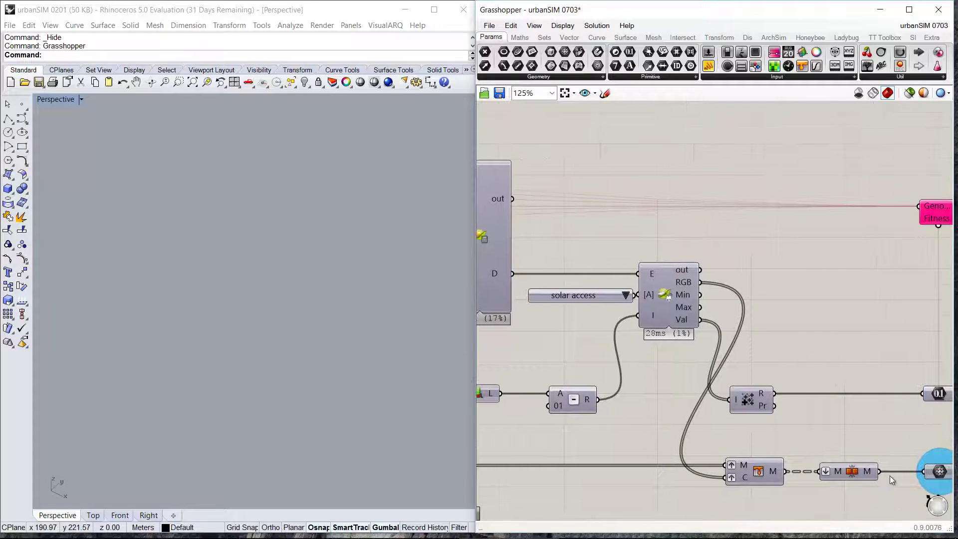
right_drag(892, 480, 850, 460)
right_click(771, 288)
click(798, 295)
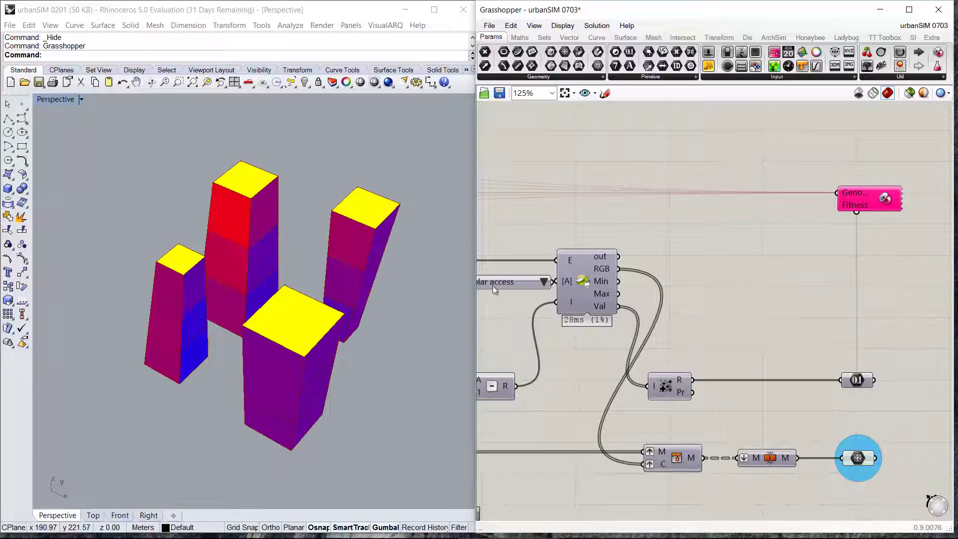
right_drag(379, 287, 150, 319)
Examine how the Galapagos component links to the fitness number and the gene pools
right_drag(806, 257, 736, 290)
click(790, 236)
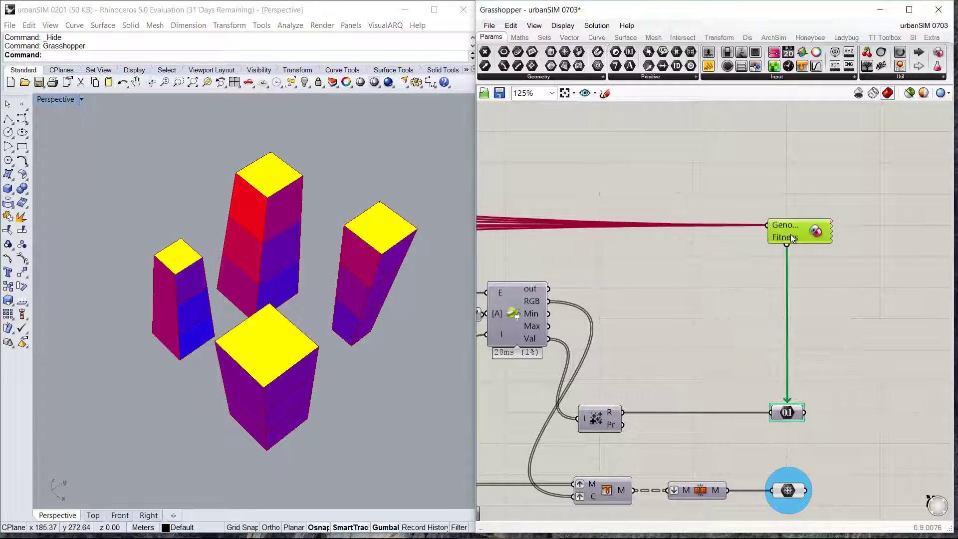
scroll(778, 234, up, 5)
scroll(788, 172, down, 10)
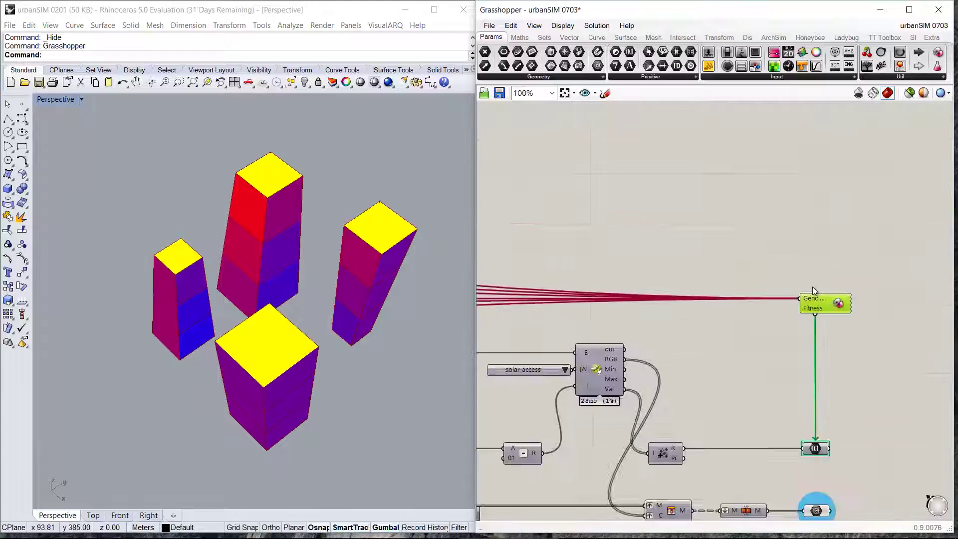
right_drag(493, 240, 620, 204)
scroll(620, 203, up, 7)
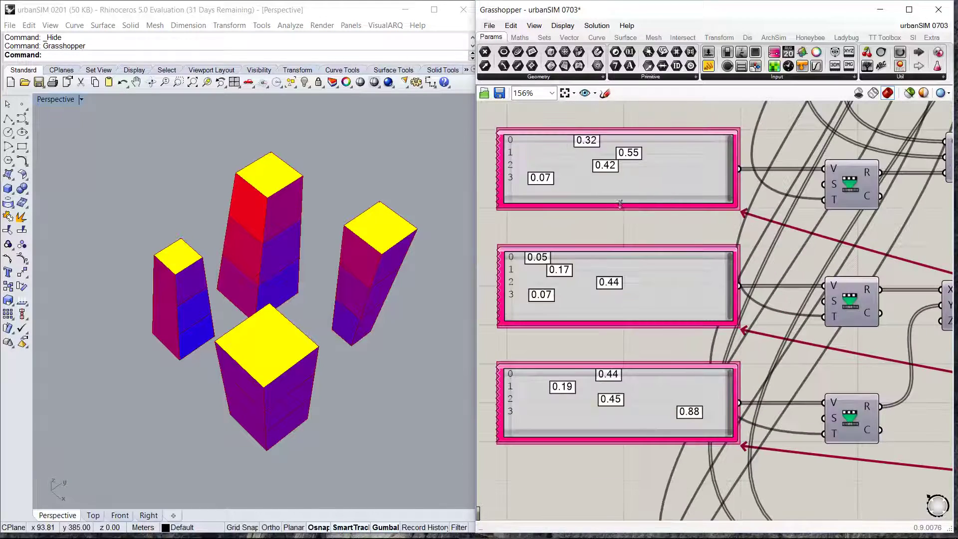
Open the editor of the Galapagos component linked to the gene pools and fitness number, and start its evolutionary solver
scroll(573, 219, down, 10)
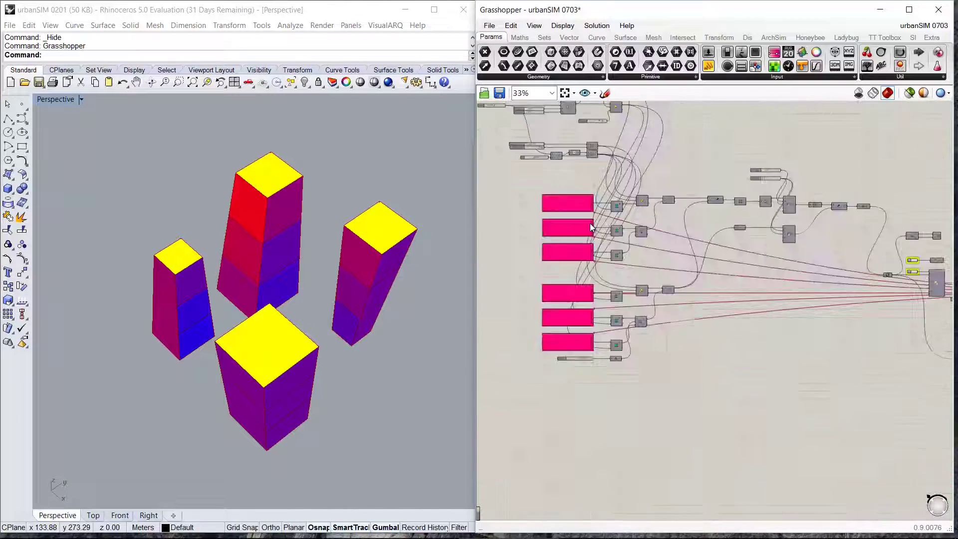
scroll(726, 282, up, 10)
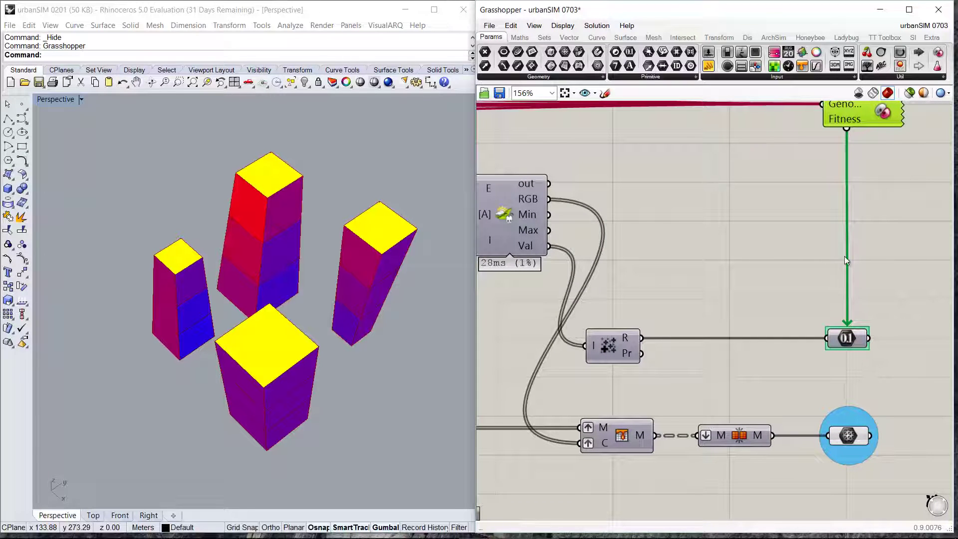
mouse_move(845, 120)
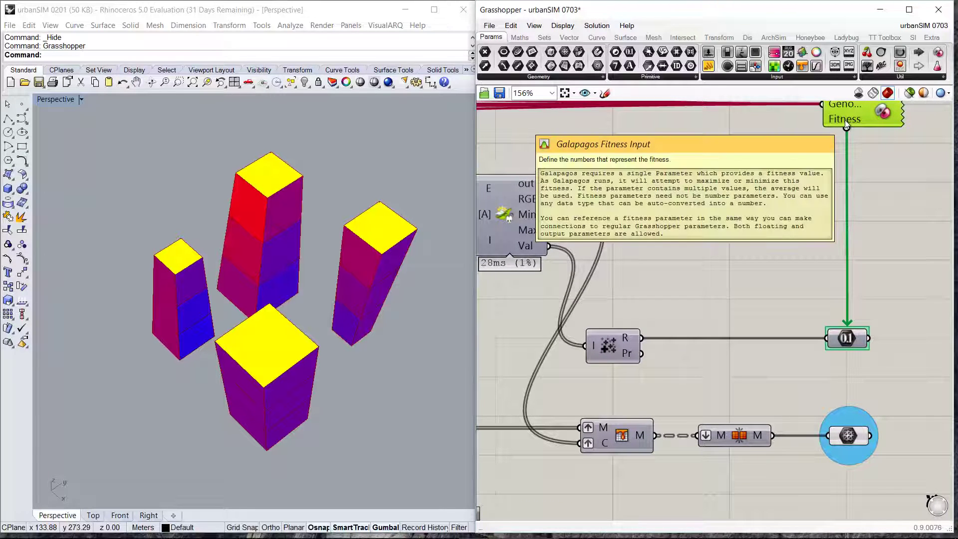
right_drag(842, 141, 809, 234)
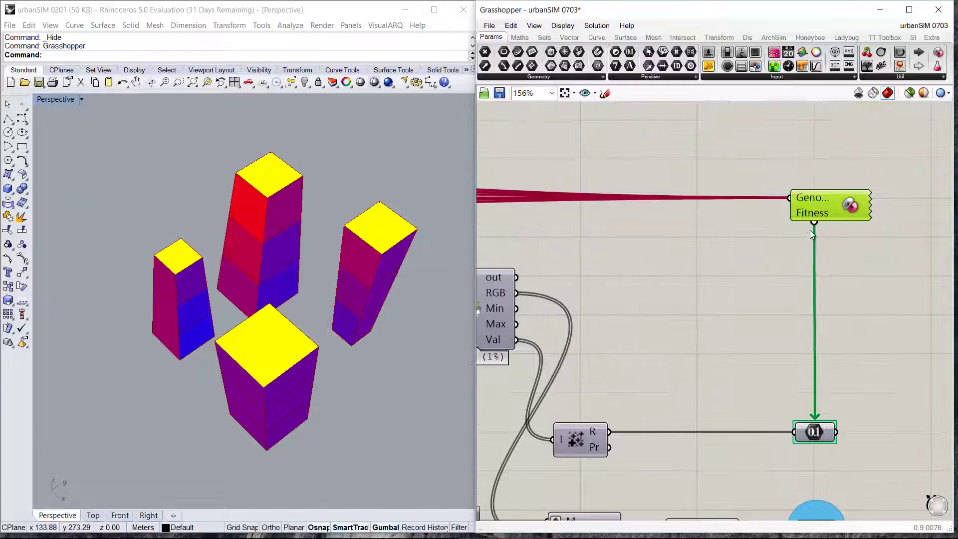
double_click(815, 205)
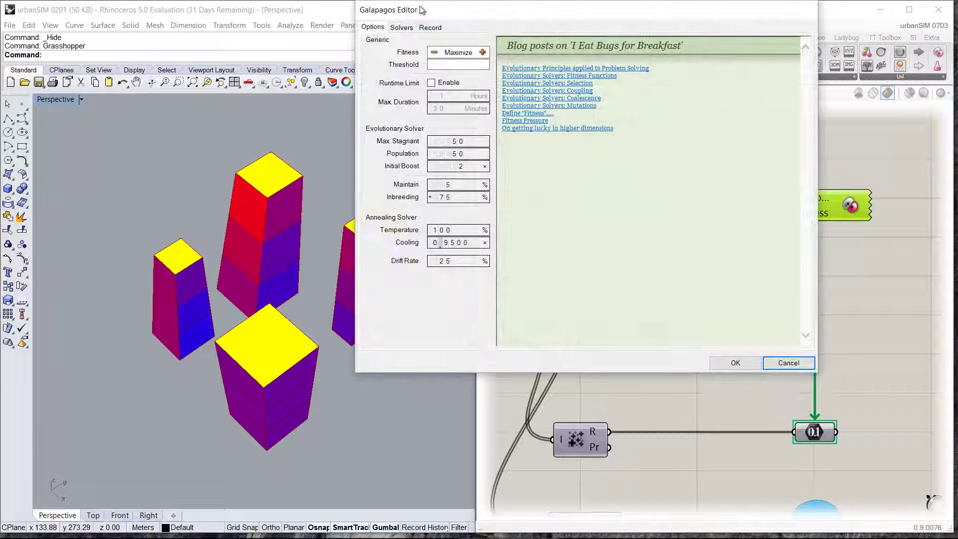
click(402, 28)
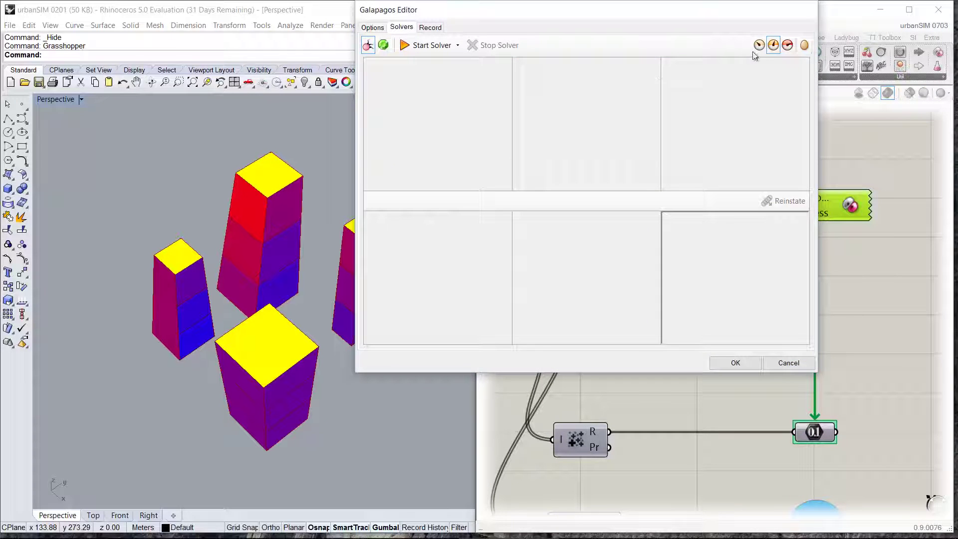
click(433, 45)
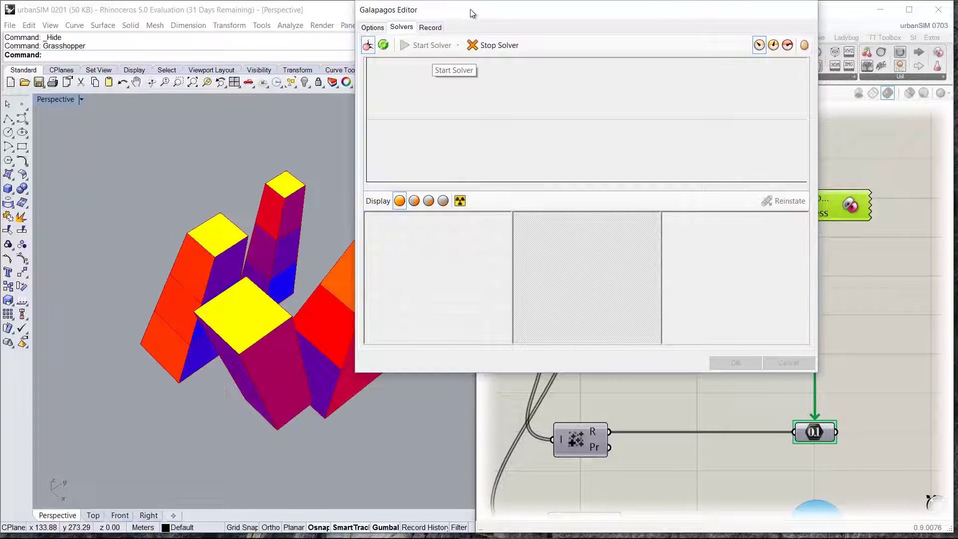
Move the Galapagos editor clear of the towers, then stop the running solver and cancel the editor
drag(472, 12, 589, 92)
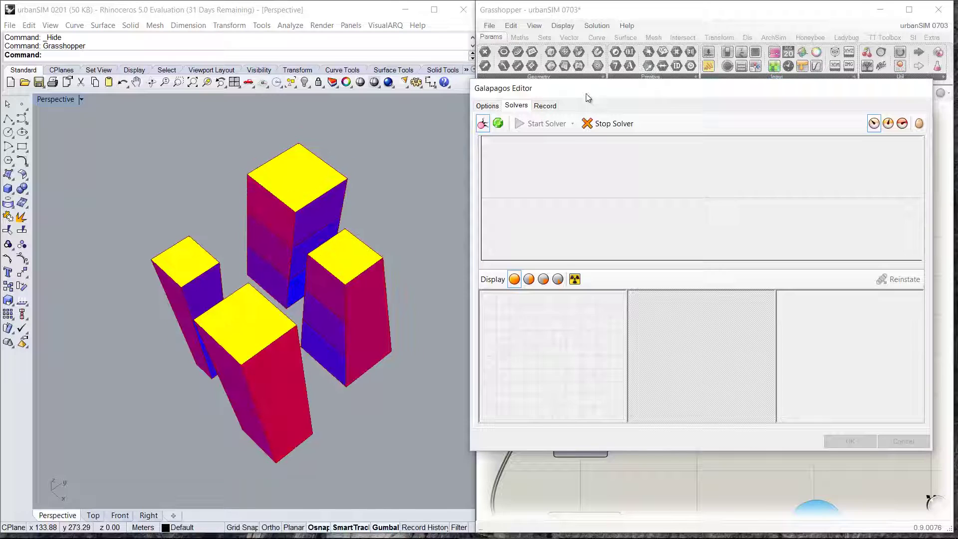
click(601, 126)
click(903, 441)
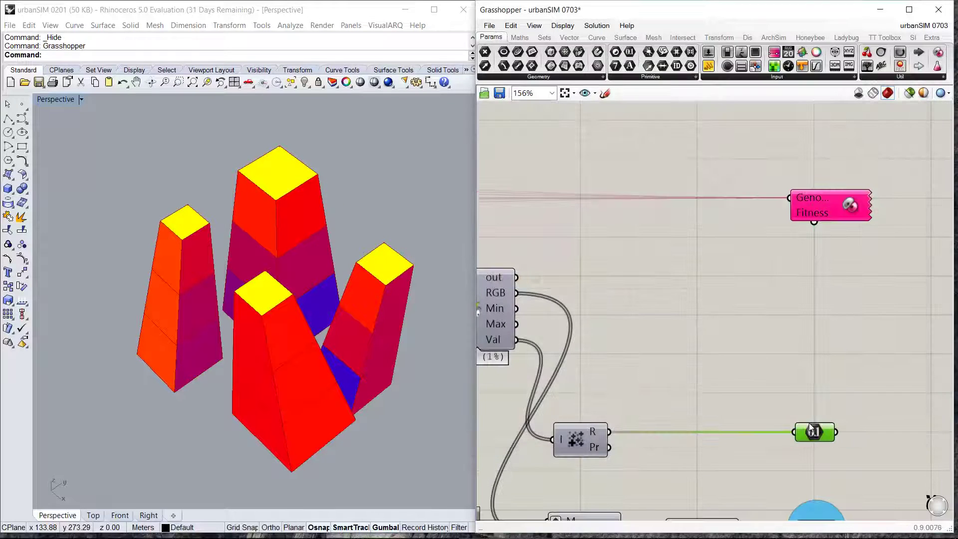
Turn off the preview of all definition components, and minimize Grasshopper to work in a maximized Rhino window
middle_click(812, 421)
click(835, 378)
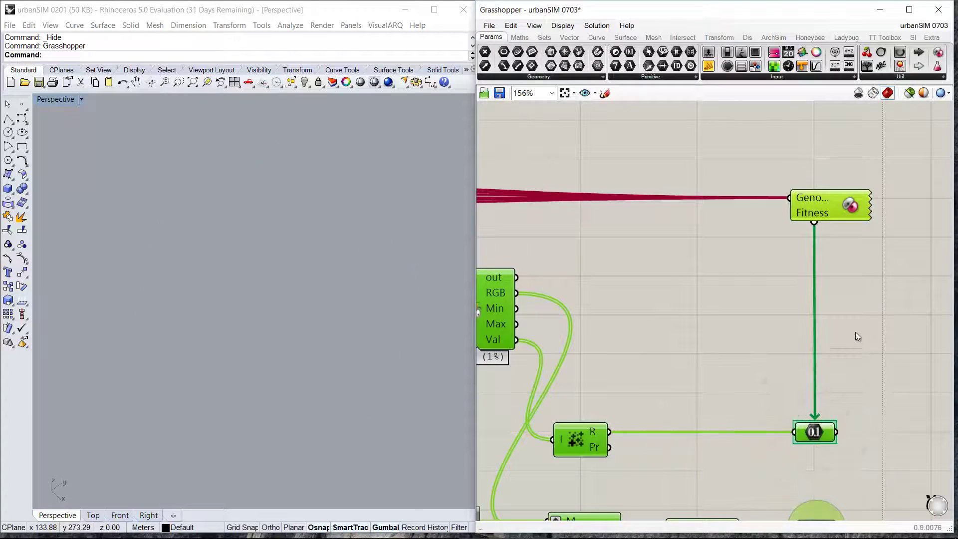
click(880, 9)
click(434, 10)
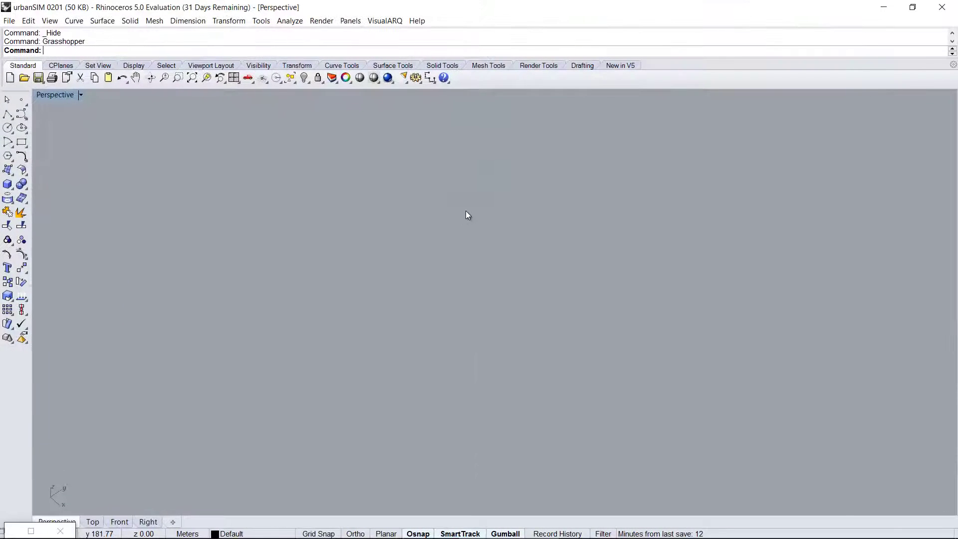
Show the hidden tower meshes in Rhino and zoom the perspective view to all of them
key(ctrl+shift+h)
key(ctrl+a)
key(Return)
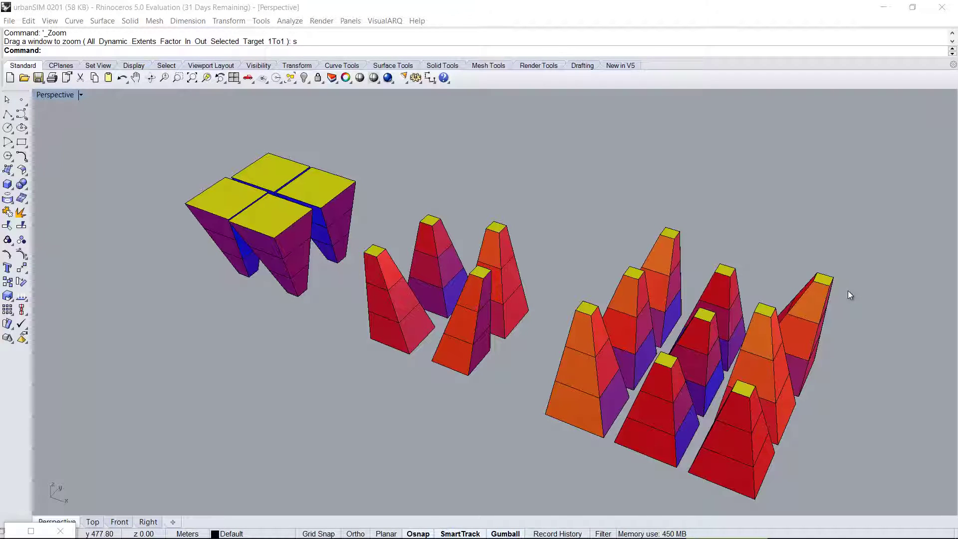
Compare the inverted four-tower cluster with the tapered four-tower cluster from several angles, looking at their solar access colors
scroll(216, 398, up, 8)
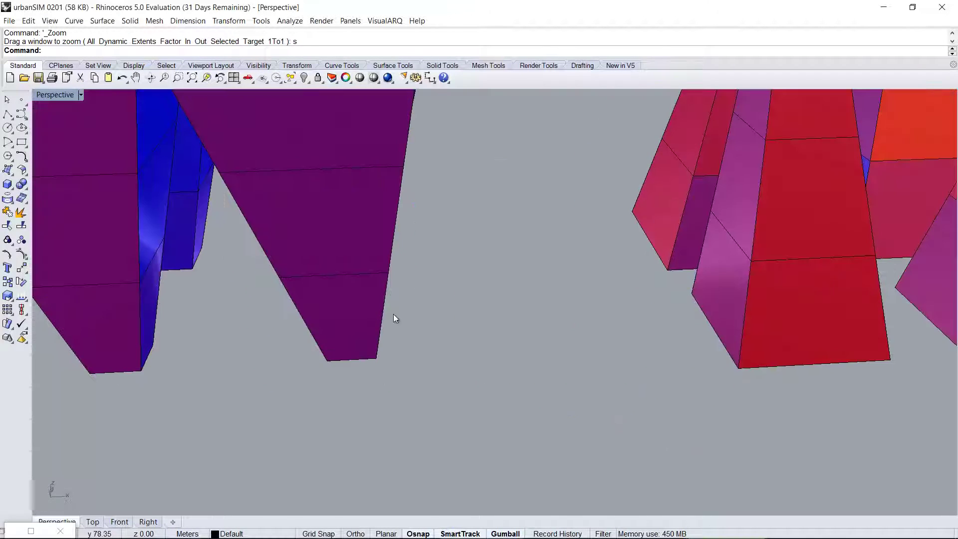
scroll(394, 317, down, 5)
right_drag(479, 347, 318, 326)
scroll(319, 326, down, 8)
right_drag(381, 319, 509, 365)
scroll(510, 365, up, 6)
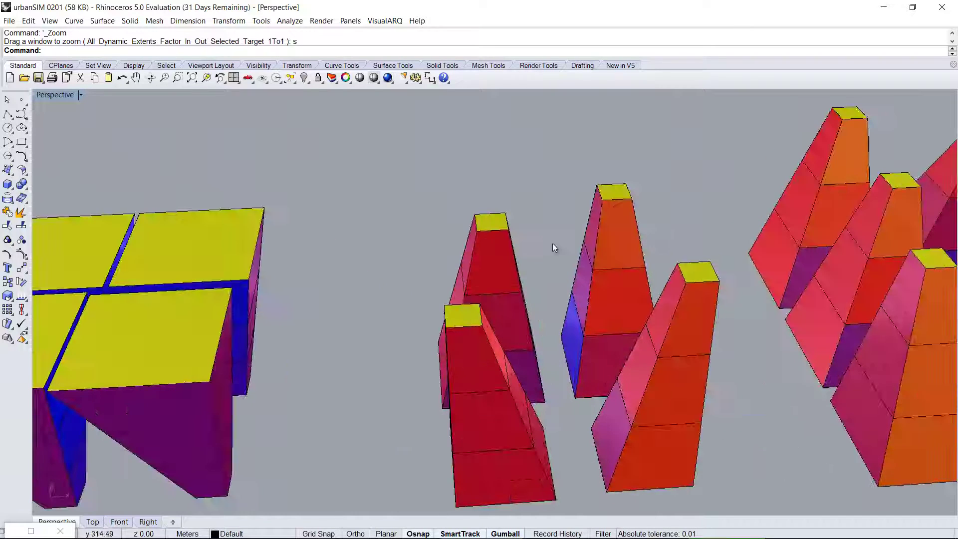
right_drag(576, 261, 528, 263)
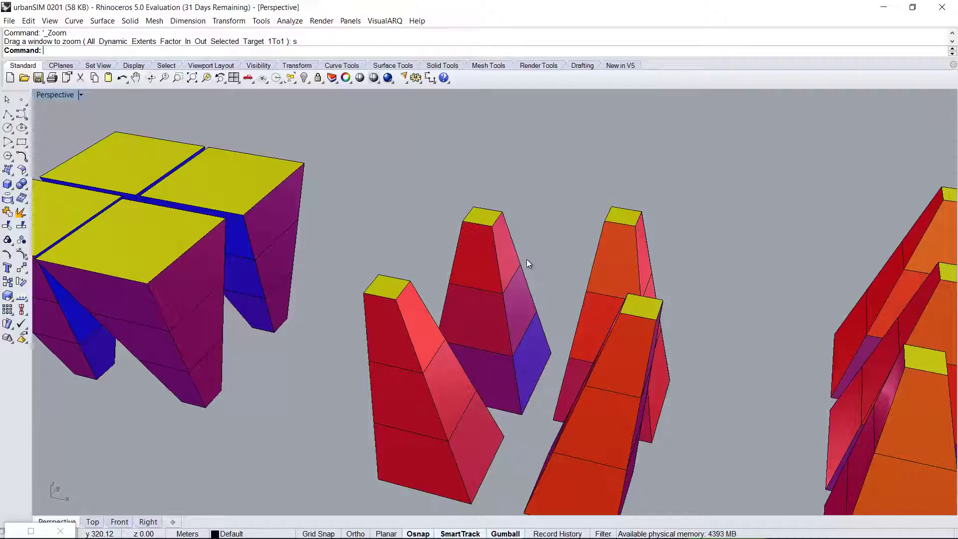
scroll(549, 265, down, 5)
scroll(559, 329, up, 4)
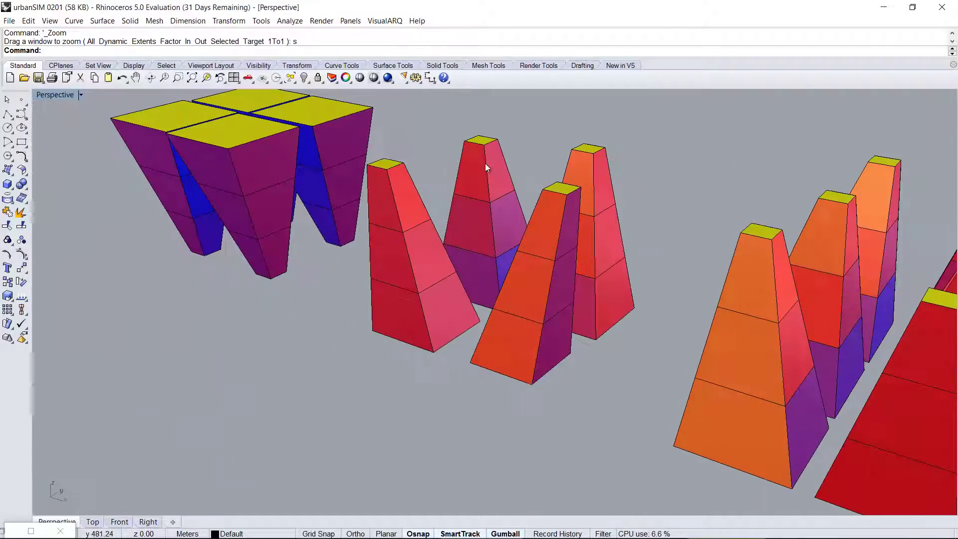
scroll(486, 277, down, 1)
scroll(517, 253, up, 6)
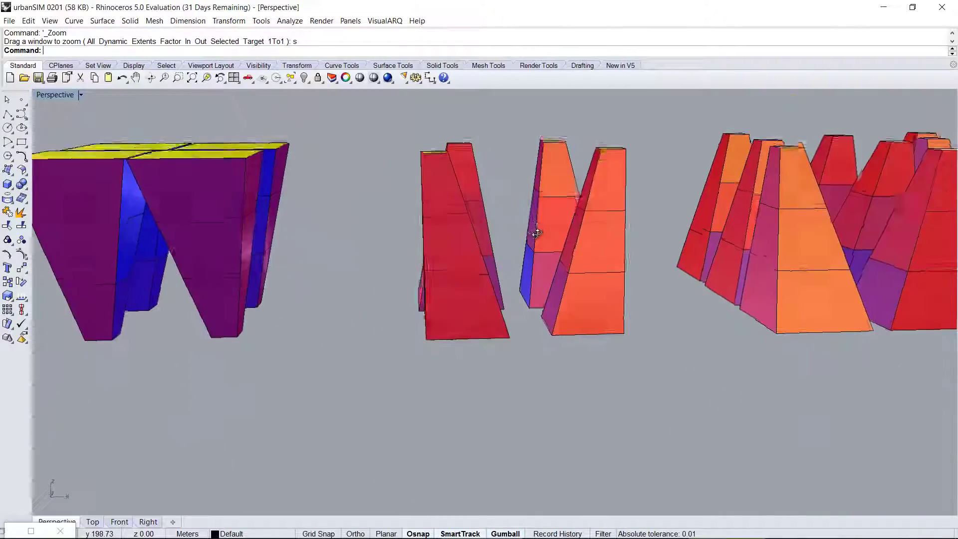
scroll(519, 235, down, 6)
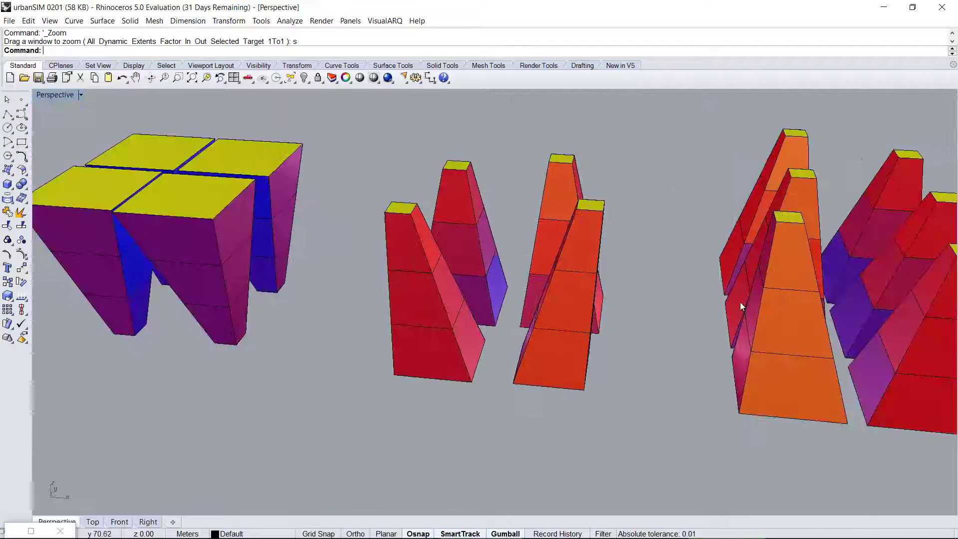
right_drag(552, 278, 558, 322)
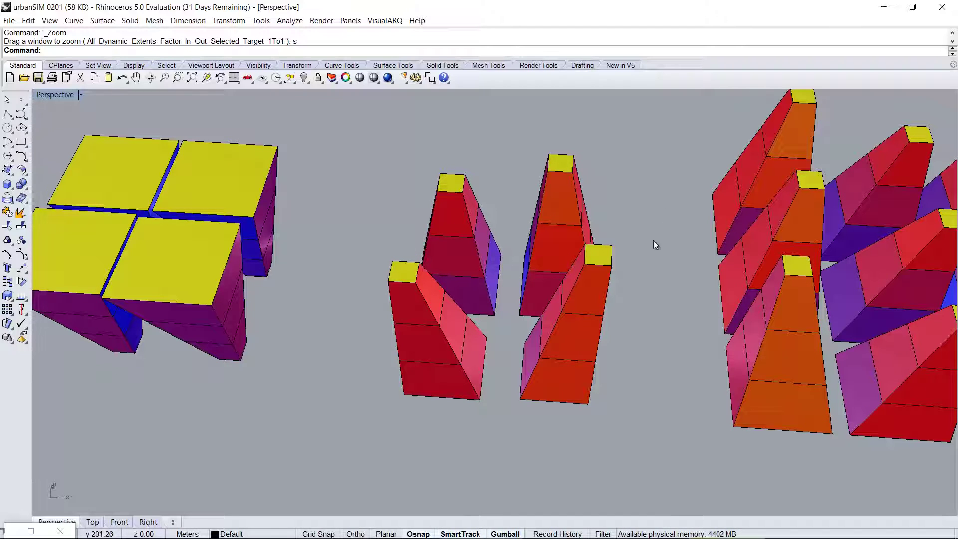
Examine the nine-tower cluster from the side and from above, and compare its forms and colors with the four-tower clusters
right_drag(424, 229, 423, 212)
scroll(423, 212, down, 7)
scroll(858, 165, up, 8)
right_drag(674, 214, 579, 231)
scroll(559, 215, down, 5)
scroll(552, 199, up, 6)
scroll(579, 230, down, 5)
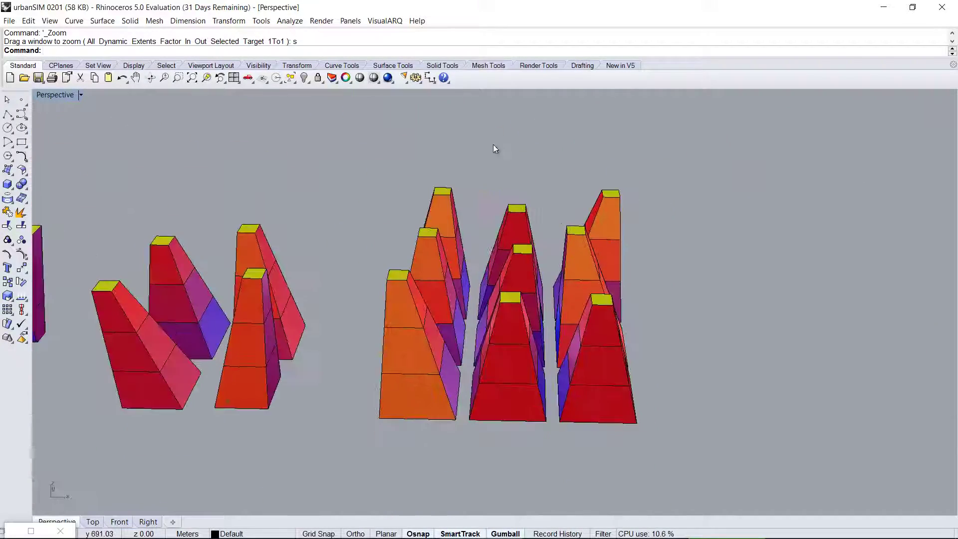
right_drag(654, 342, 508, 306)
right_drag(650, 244, 650, 382)
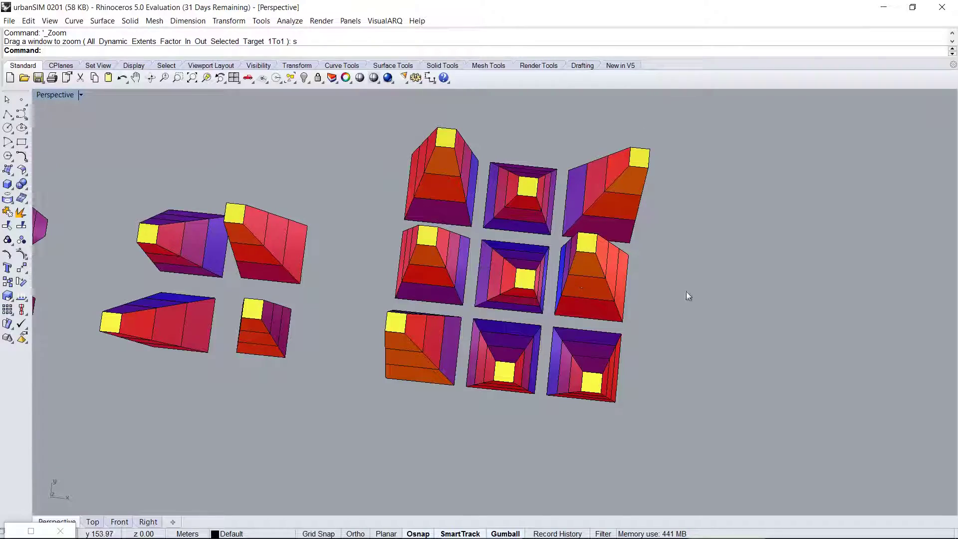
right_drag(687, 296, 629, 149)
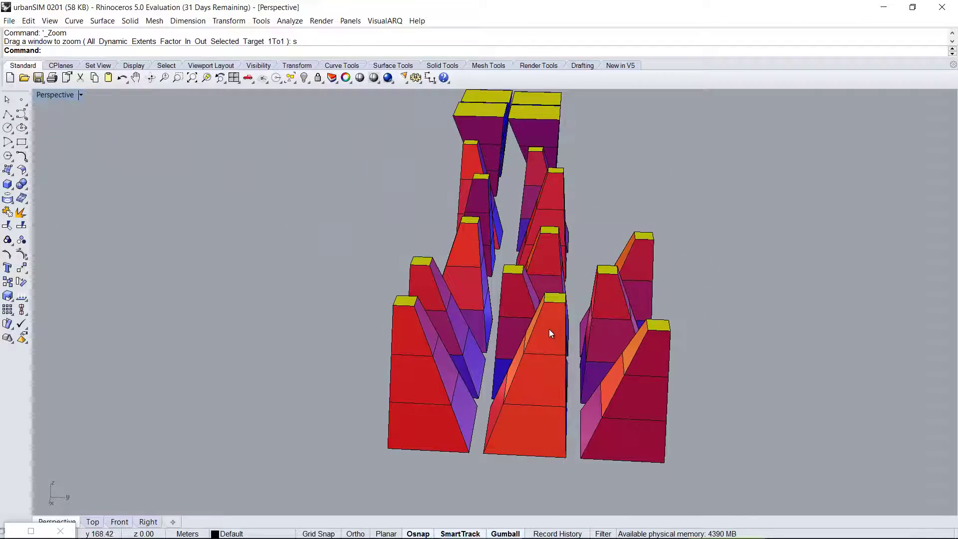
right_drag(549, 330, 648, 366)
scroll(712, 379, down, 8)
scroll(626, 327, up, 8)
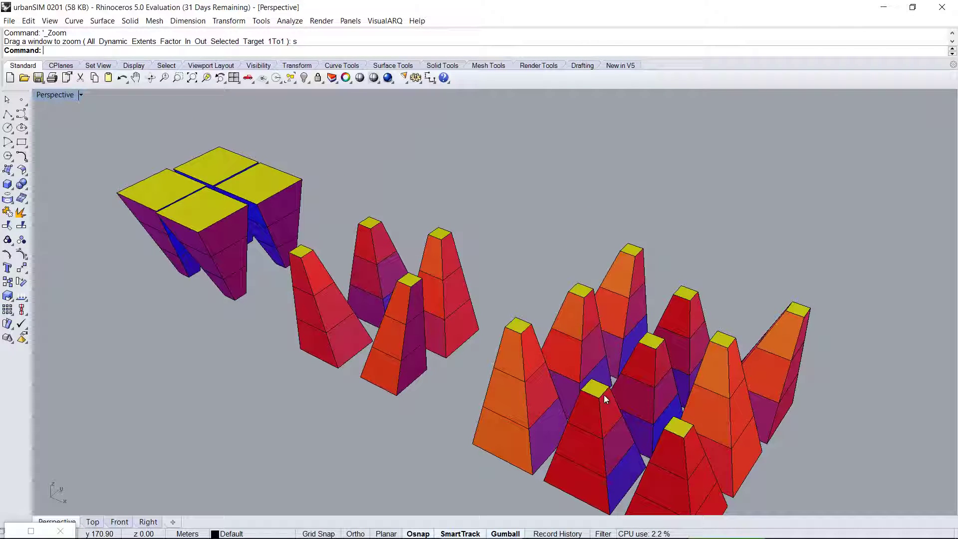